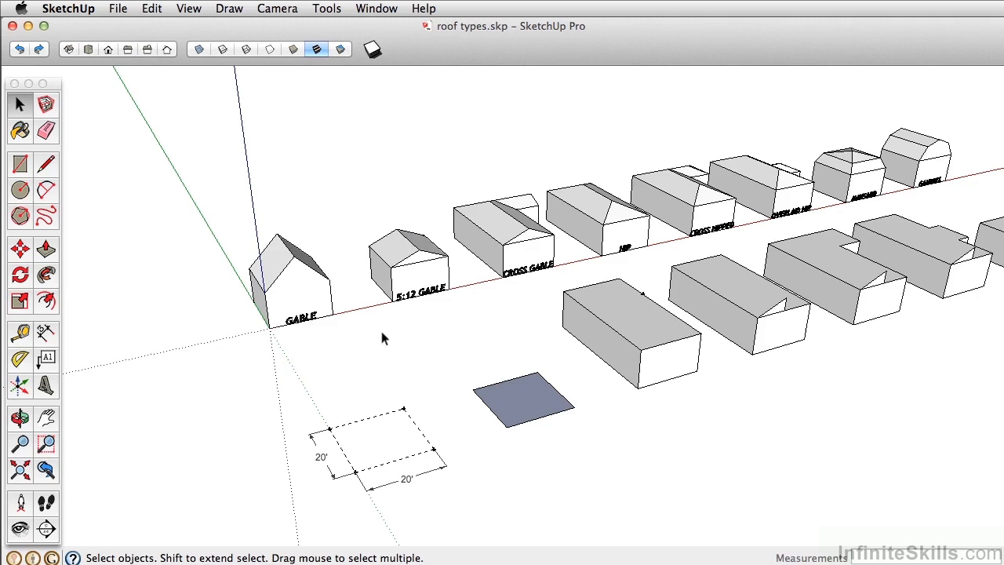
# Zoom in and out on the roof-types model with the scroll wheel.
pyautogui.scroll(-2, 382, 333)
pyautogui.scroll(-3, 382, 333)
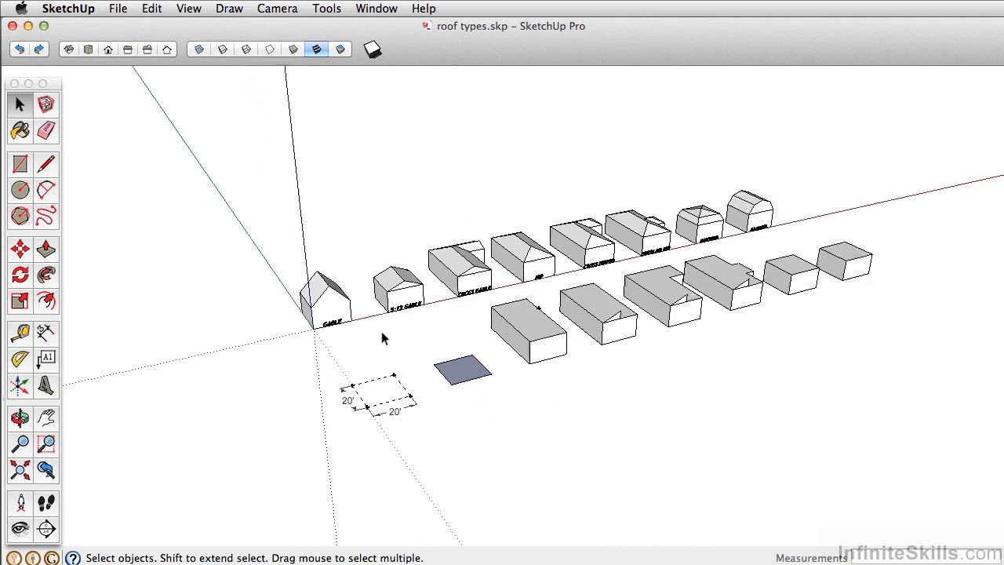
pyautogui.scroll(2, 382, 333)
pyautogui.scroll(3, 382, 334)
pyautogui.scroll(-3, 382, 337)
pyautogui.scroll(3, 382, 337)
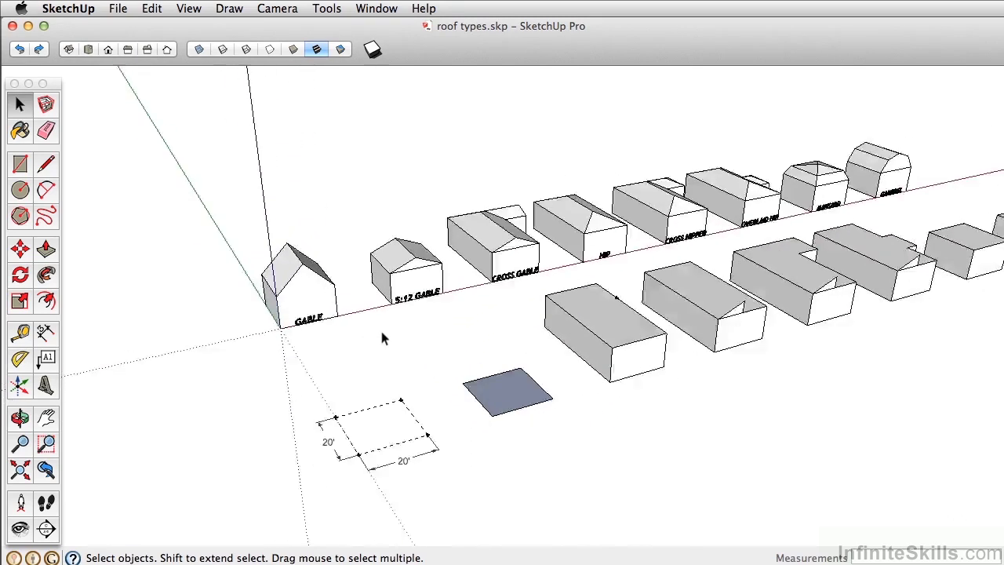
pyautogui.scroll(-2, 382, 338)
pyautogui.scroll(2, 382, 337)
pyautogui.scroll(-3, 382, 337)
pyautogui.scroll(3, 382, 338)
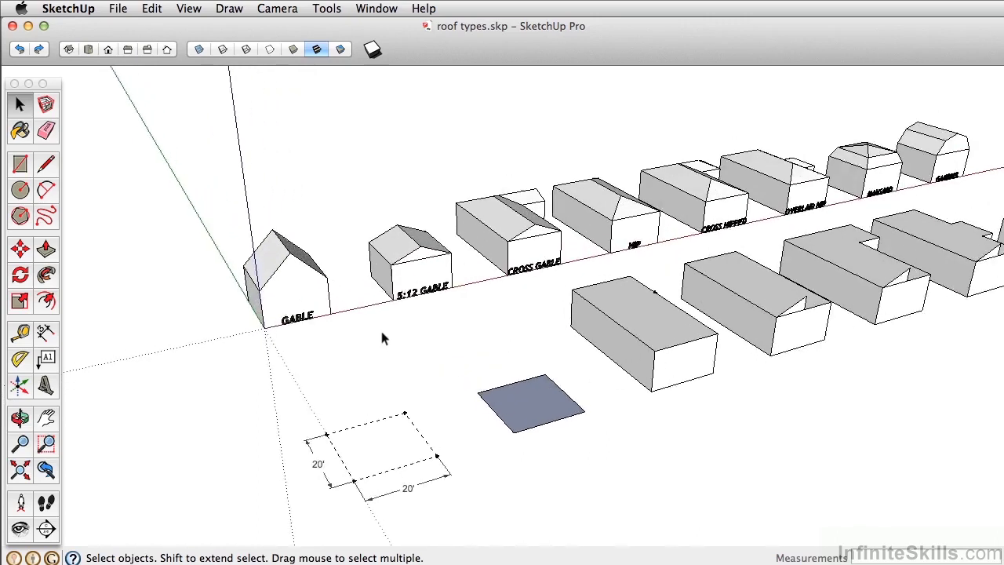
# Orbit the model to a new angle, then toward a top-down view.
pyautogui.press('o')
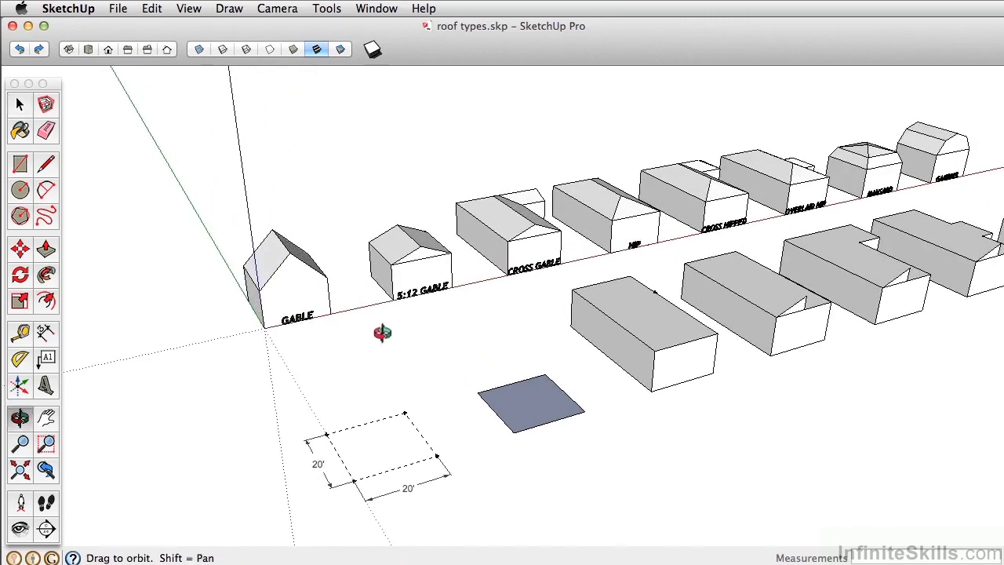
pyautogui.moveTo(382, 333)
pyautogui.mouseDown()
pyautogui.moveTo(860, 326)
pyautogui.moveTo(374, 401)
pyautogui.moveTo(332, 327)
pyautogui.moveTo(547, 439)
pyautogui.moveTo(760, 346)
pyautogui.moveTo(370, 361)
pyautogui.moveTo(366, 352)
pyautogui.mouseUp()
pyautogui.press('space')
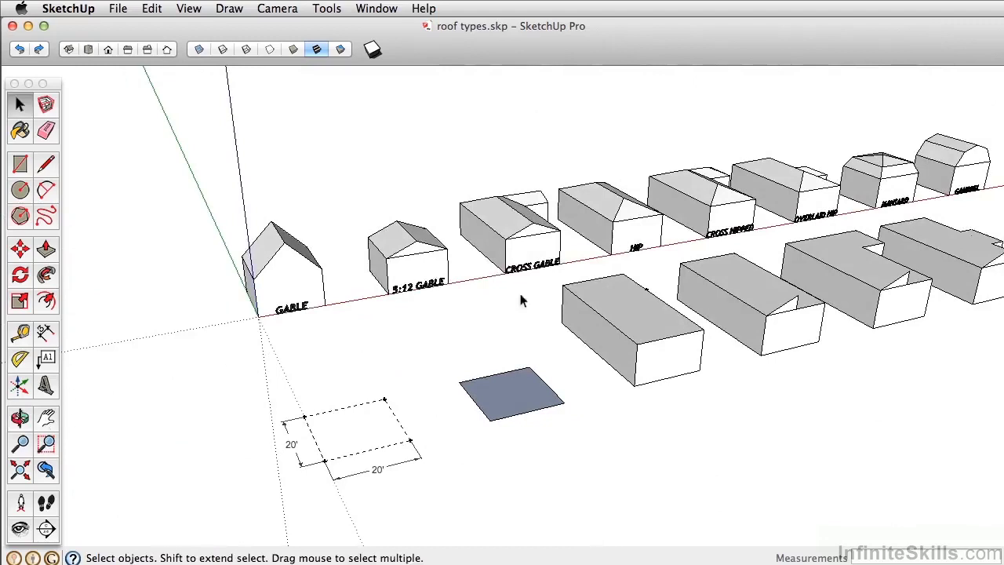
pyautogui.press('o')
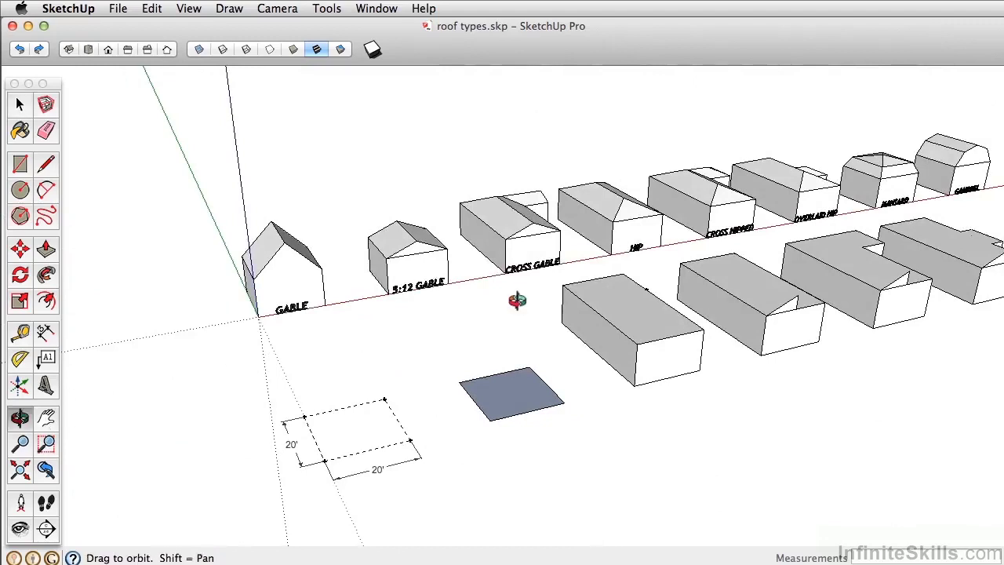
pyautogui.moveTo(513, 305)
pyautogui.mouseDown()
pyautogui.moveTo(273, 525)
pyautogui.moveTo(426, 529)
pyautogui.moveTo(519, 414)
pyautogui.moveTo(179, 475)
pyautogui.mouseUp()
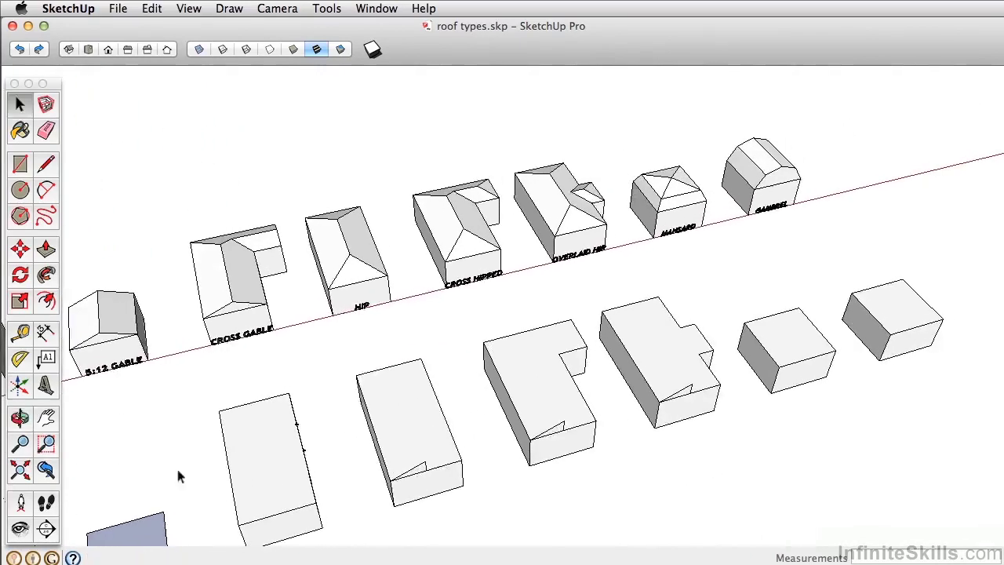
# Pan right and up, then orbit to a front oblique view of both house rows.
pyautogui.press('space')
pyautogui.keyDown('shift'); pyautogui.moveTo(420, 338); pyautogui.dragTo(732, 253, button='middle'); pyautogui.keyUp('shift')
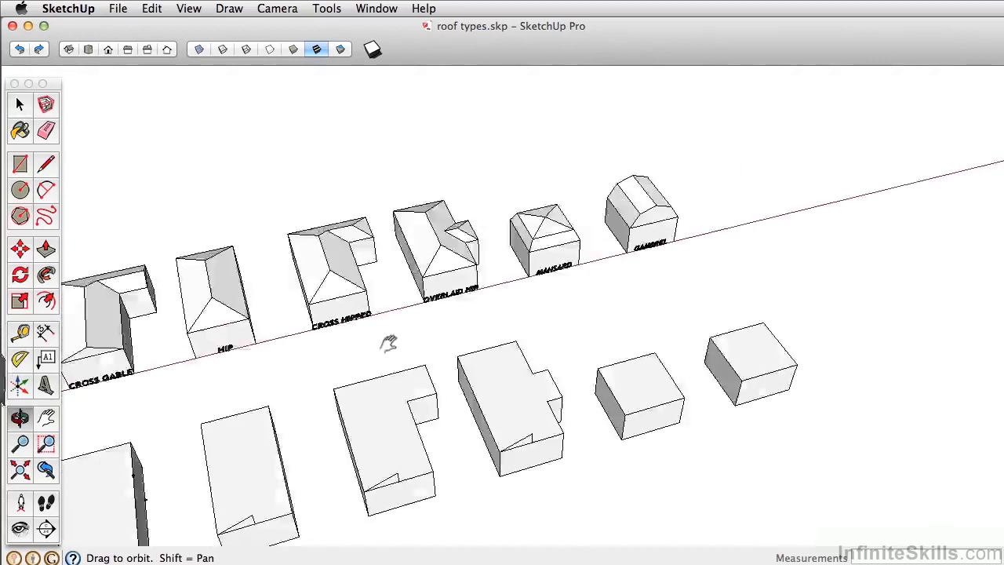
pyautogui.moveTo(731, 252)
pyautogui.mouseDown()
pyautogui.moveTo(601, 277)
pyautogui.moveTo(341, 217)
pyautogui.moveTo(291, 193)
pyautogui.moveTo(283, 158)
pyautogui.moveTo(478, 338)
pyautogui.moveTo(809, 222)
pyautogui.moveTo(796, 204)
pyautogui.moveTo(552, 212)
pyautogui.mouseUp()
pyautogui.moveTo(552, 212); pyautogui.dragTo(347, 222, button='middle')
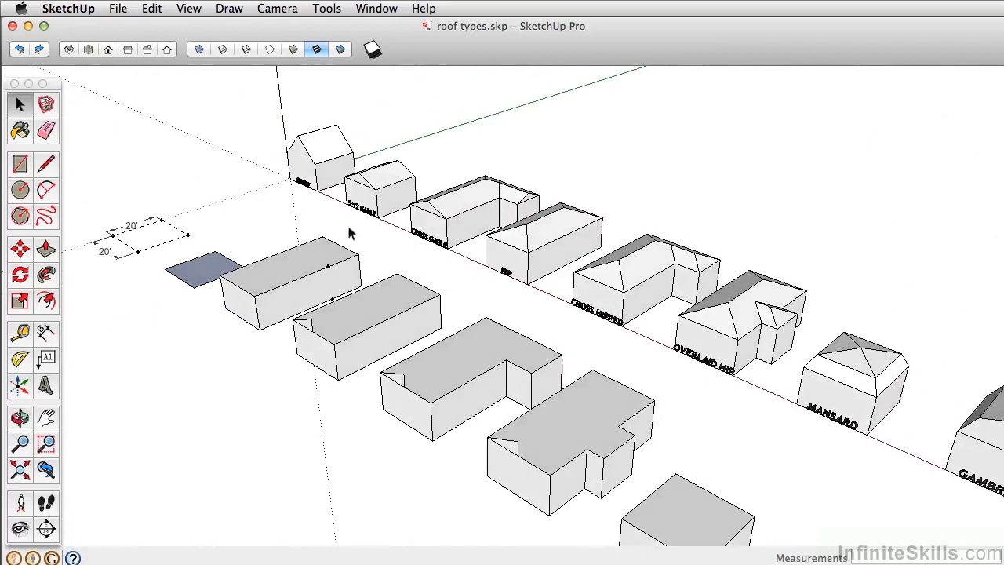
pyautogui.moveTo(320, 358)
pyautogui.mouseDown(button='middle')
pyautogui.moveTo(455, 426)
pyautogui.moveTo(767, 397)
pyautogui.moveTo(852, 341)
pyautogui.moveTo(524, 460)
pyautogui.moveTo(301, 413)
pyautogui.moveTo(419, 466)
pyautogui.moveTo(821, 452)
pyautogui.moveTo(587, 488)
pyautogui.moveTo(409, 438)
pyautogui.mouseUp(button='middle')
pyautogui.moveTo(515, 442)
pyautogui.mouseDown(button='middle')
pyautogui.moveTo(506, 479)
pyautogui.moveTo(269, 448)
pyautogui.moveTo(632, 392)
pyautogui.moveTo(285, 393)
pyautogui.moveTo(523, 494)
pyautogui.moveTo(528, 485)
pyautogui.moveTo(365, 484)
pyautogui.moveTo(542, 441)
pyautogui.mouseUp(button='middle')
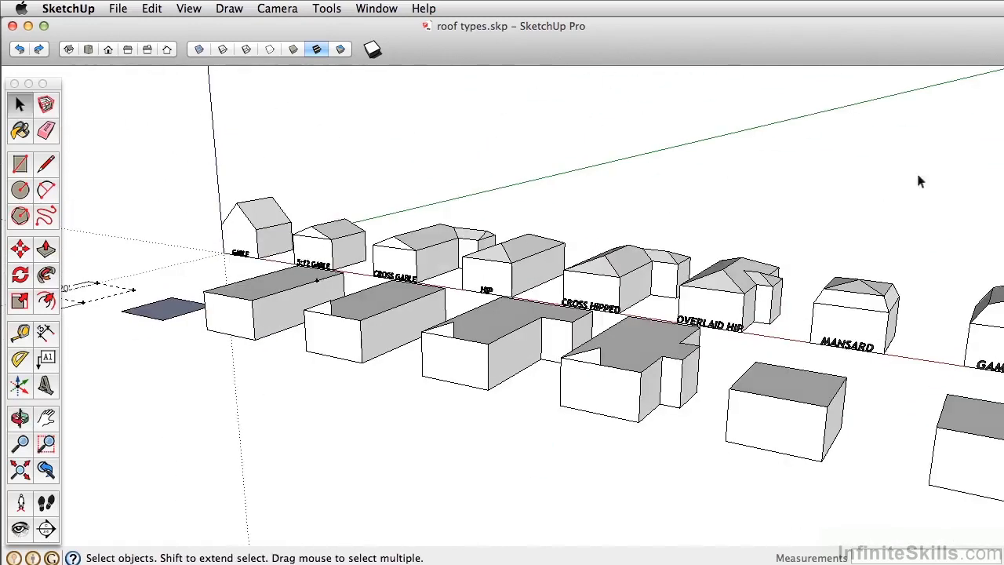
pyautogui.moveTo(934, 94)
pyautogui.mouseDown(button='middle')
pyautogui.moveTo(944, 96)
pyautogui.moveTo(871, 157)
pyautogui.mouseUp(button='middle')
pyautogui.moveTo(139, 112); pyautogui.dragTo(157, 129, button='middle')
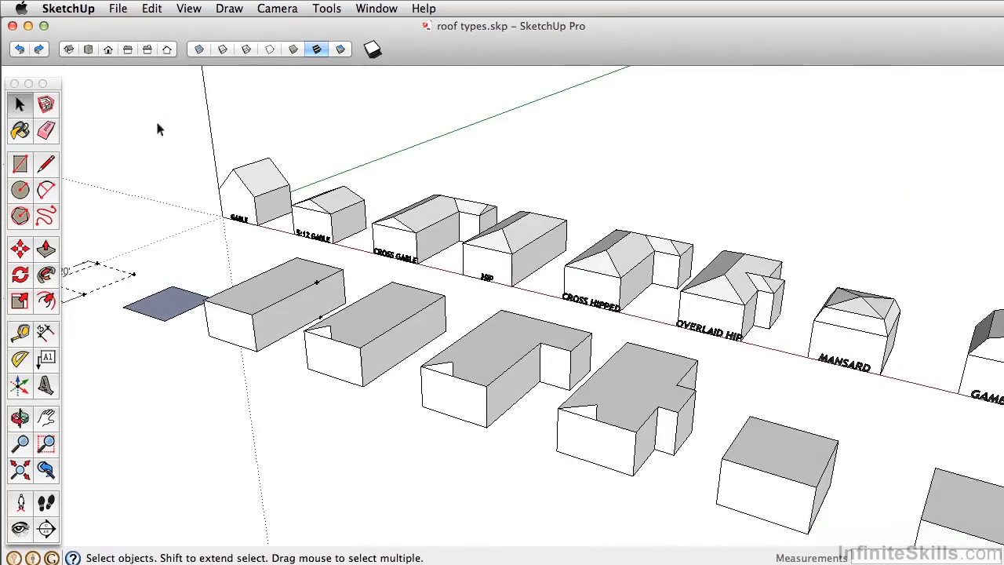
pyautogui.moveTo(476, 271)
pyautogui.mouseDown(button='middle')
pyautogui.moveTo(399, 320)
pyautogui.moveTo(517, 303)
pyautogui.moveTo(259, 437)
pyautogui.moveTo(513, 471)
pyautogui.moveTo(738, 353)
pyautogui.moveTo(343, 479)
pyautogui.moveTo(205, 400)
pyautogui.moveTo(251, 475)
pyautogui.moveTo(762, 482)
pyautogui.moveTo(861, 348)
pyautogui.moveTo(823, 410)
pyautogui.moveTo(767, 417)
pyautogui.moveTo(732, 444)
pyautogui.moveTo(780, 442)
pyautogui.mouseUp(button='middle')
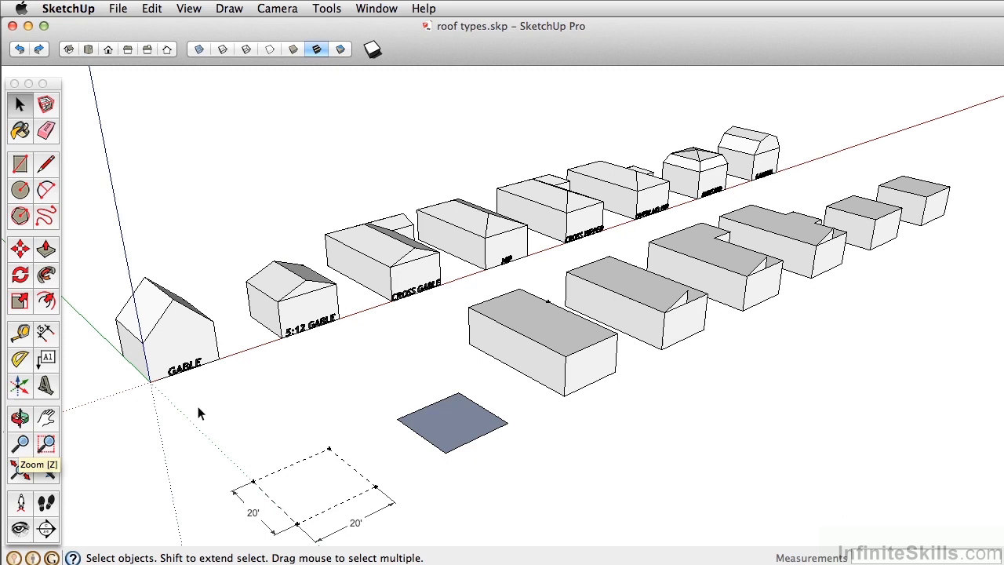
# Set the camera field of view to 60 degrees with the Zoom tool.
pyautogui.scroll(5, 531, 308)
pyautogui.scroll(-4, 530, 309)
pyautogui.scroll(2, 530, 314)
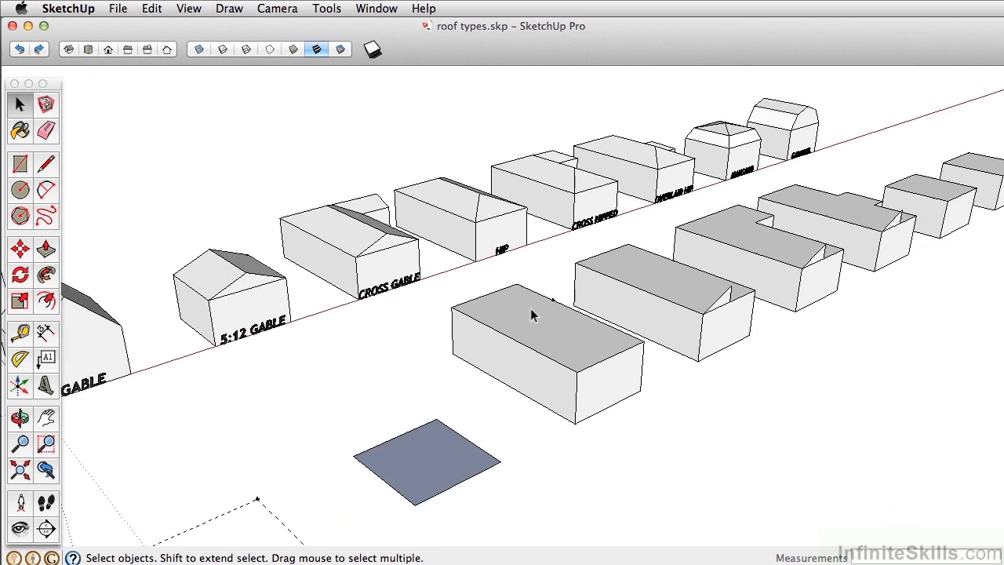
pyautogui.scroll(-3, 531, 313)
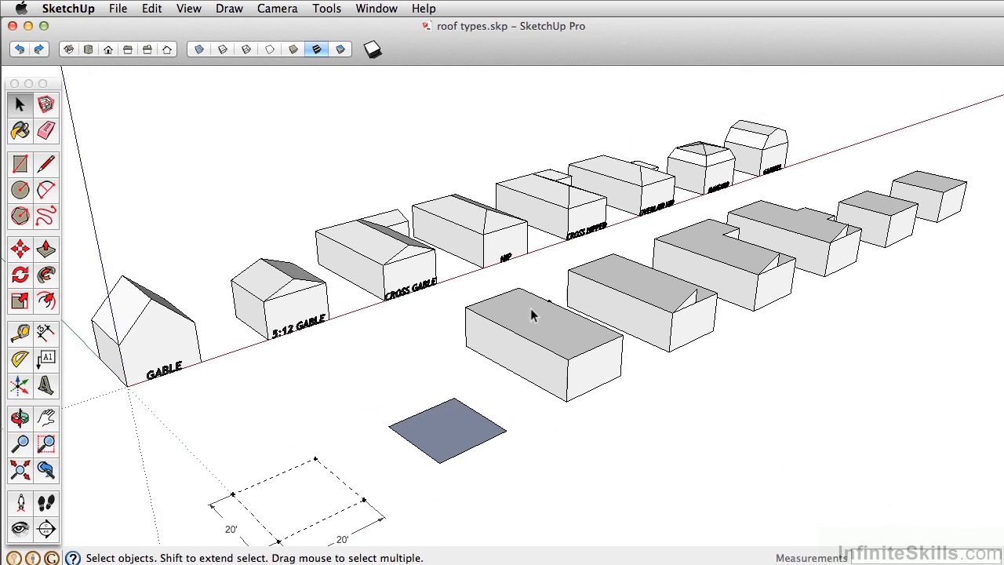
pyautogui.click(21, 444)
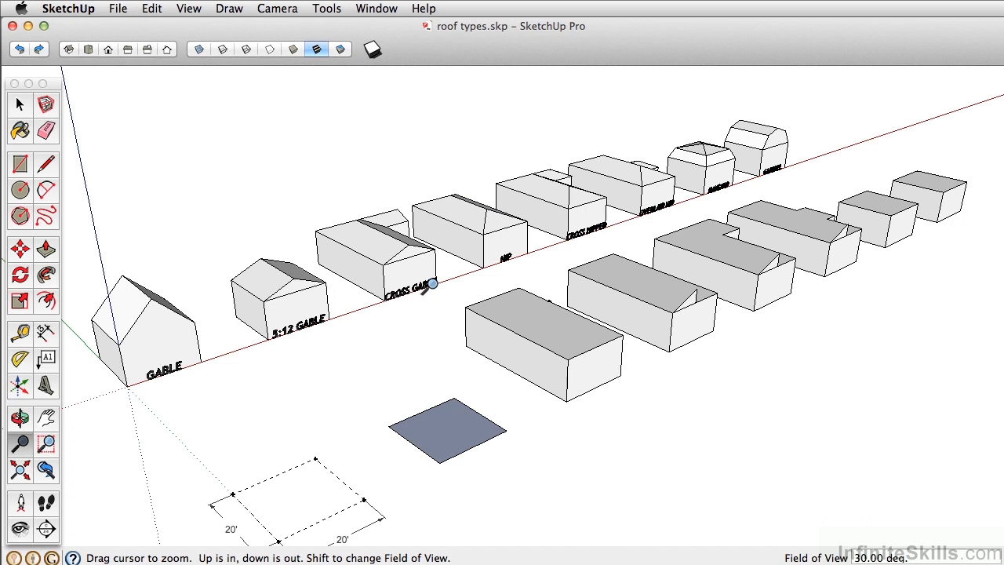
pyautogui.write('60')
pyautogui.press('Return')
# Zoom in close to the 5:12 Gable and Cross Gable houses.
pyautogui.scroll(3, 471, 306)
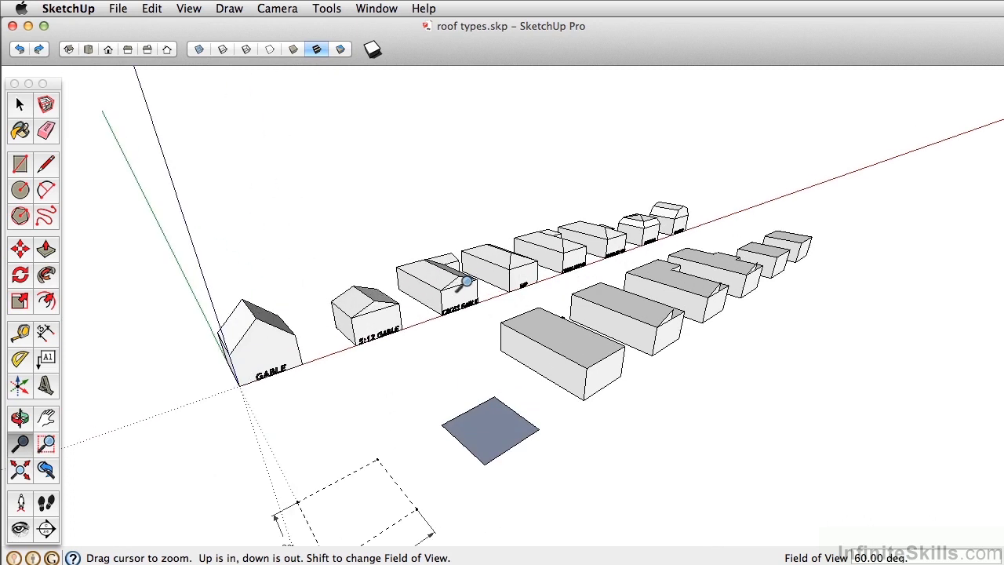
pyautogui.scroll(3, 520, 329)
pyautogui.scroll(3, 513, 330)
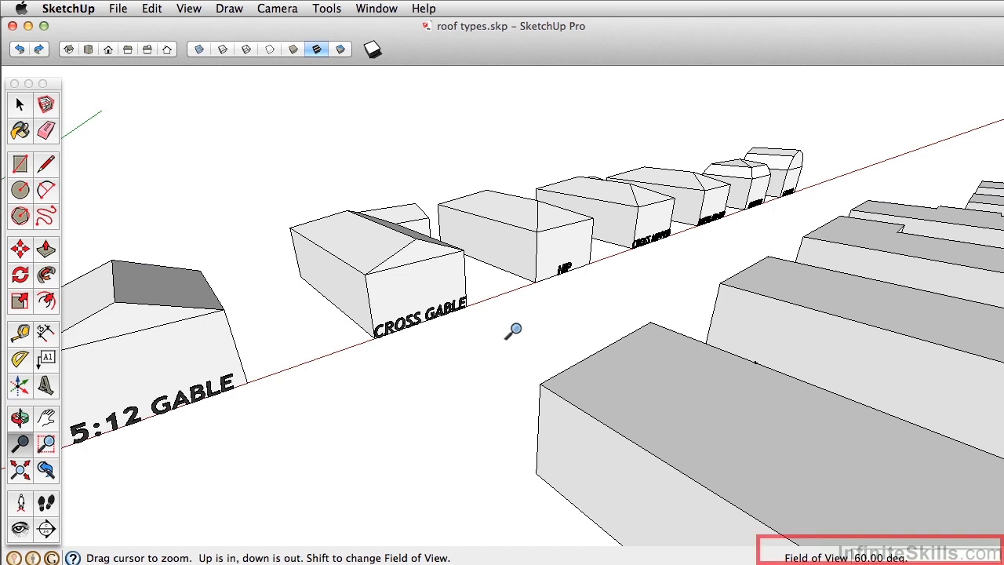
# Try a 30 mm focal length, then settle on 100 mm.
pyautogui.write('3')
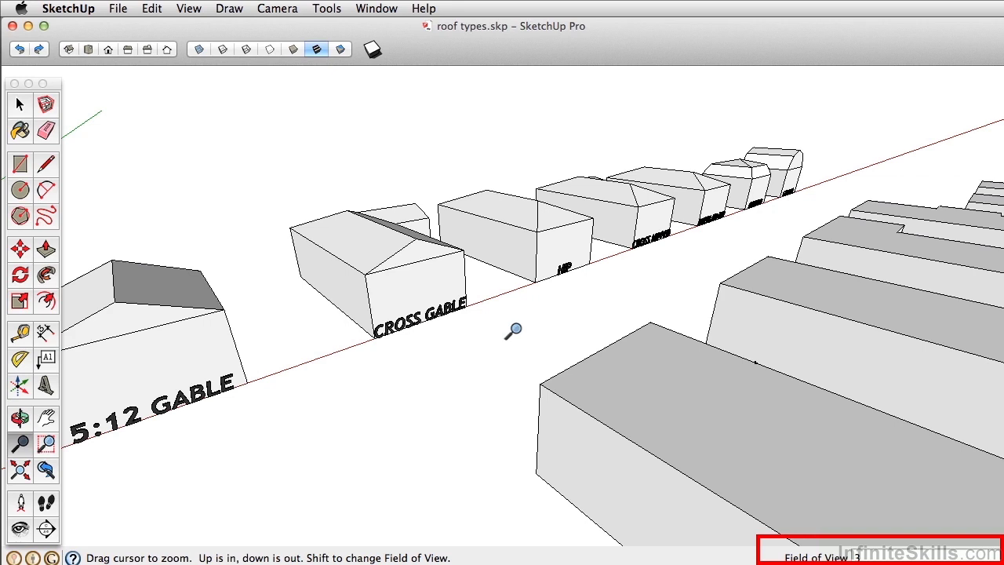
pyautogui.write('0mm')
pyautogui.press('Return')
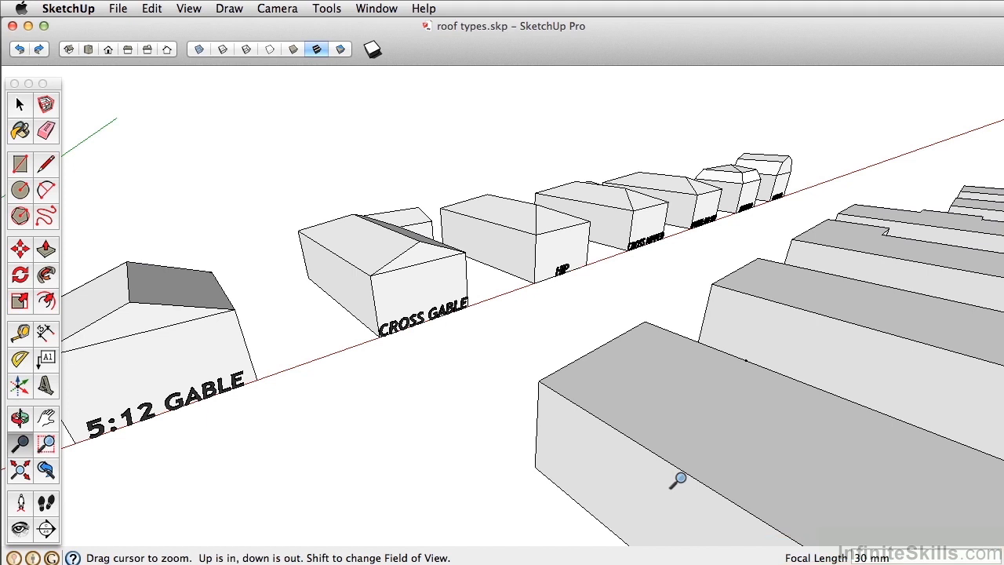
pyautogui.write('20')
pyautogui.write('mm')
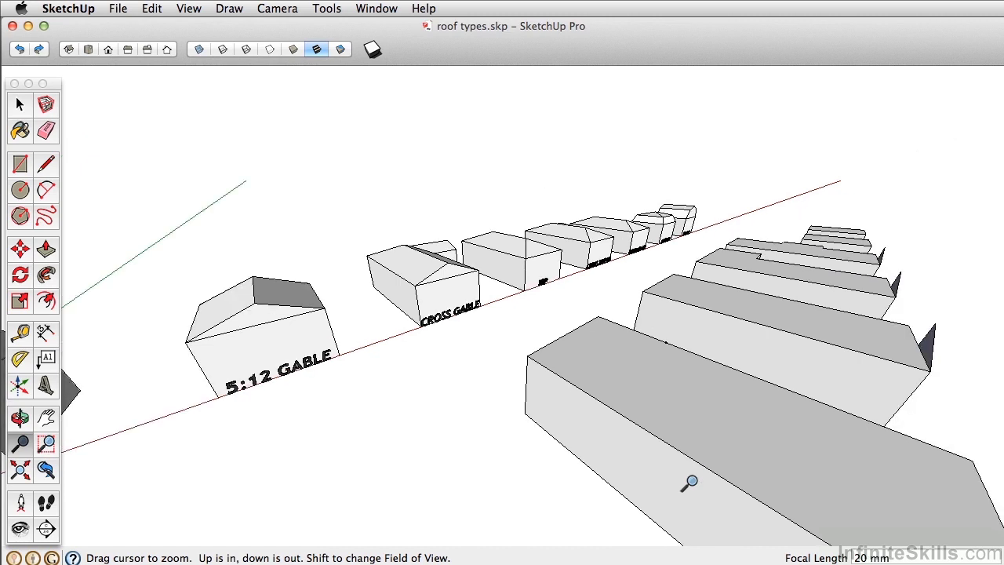
pyautogui.write('10')
pyautogui.write('0')
pyautogui.press('Return')
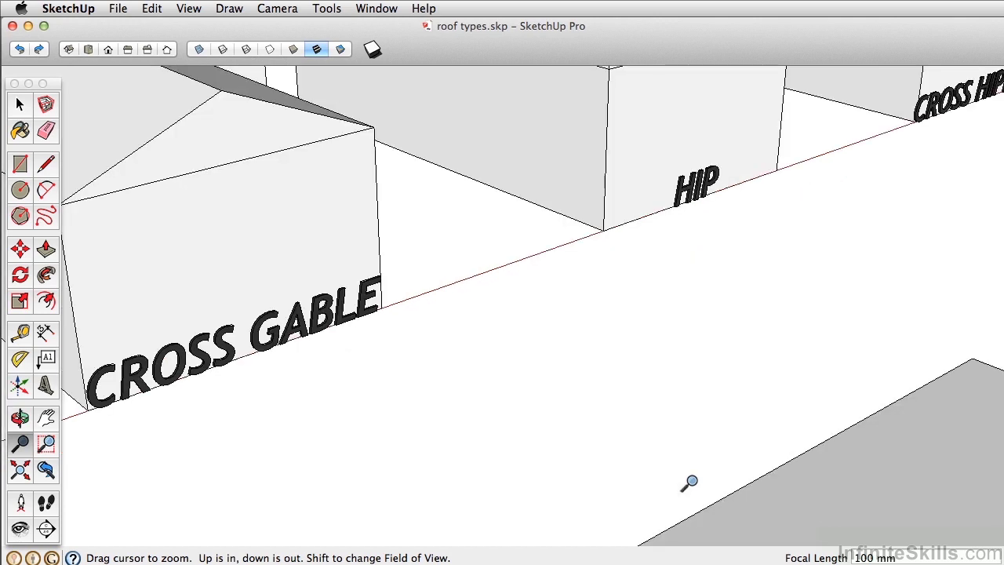
# Zoom out and orbit slightly to show most of both roof rows.
pyautogui.scroll(-3, 617, 217)
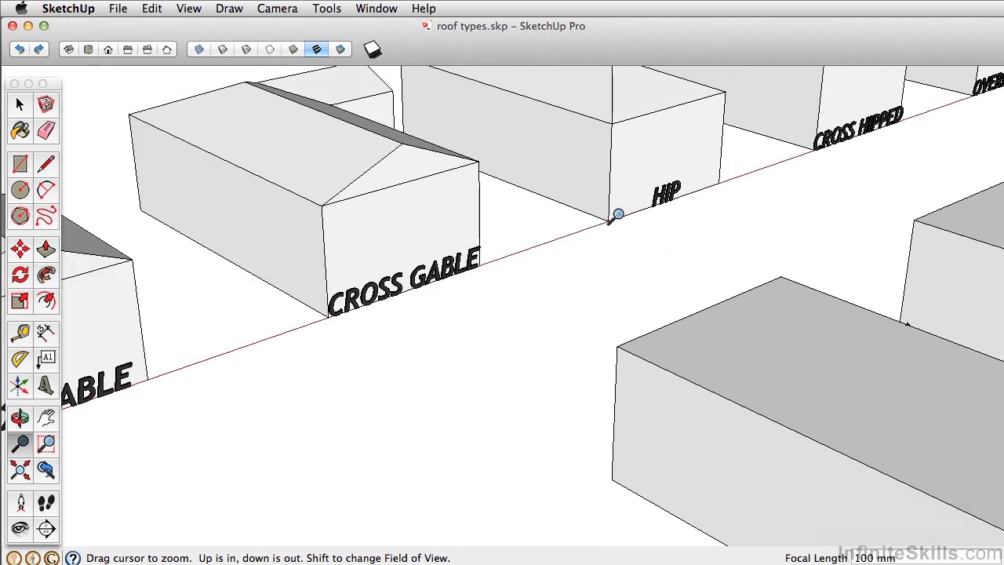
pyautogui.scroll(-4, 619, 214)
pyautogui.scroll(-3, 619, 214)
pyautogui.moveTo(617, 217); pyautogui.dragTo(611, 257, button='middle')
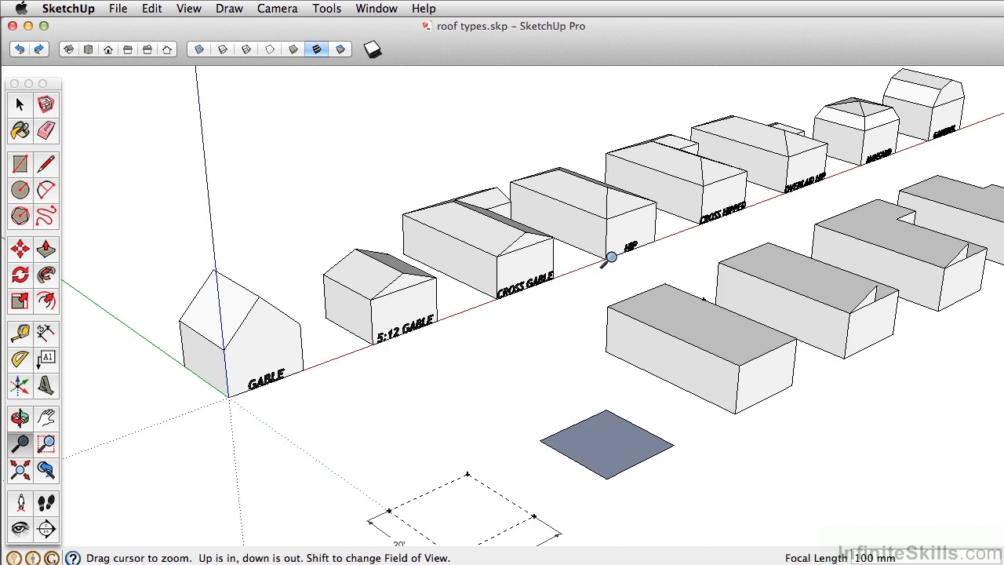
# Set the field of view back to 30 degrees and zoom to extents.
pyautogui.write('30deg')
pyautogui.press('Return')
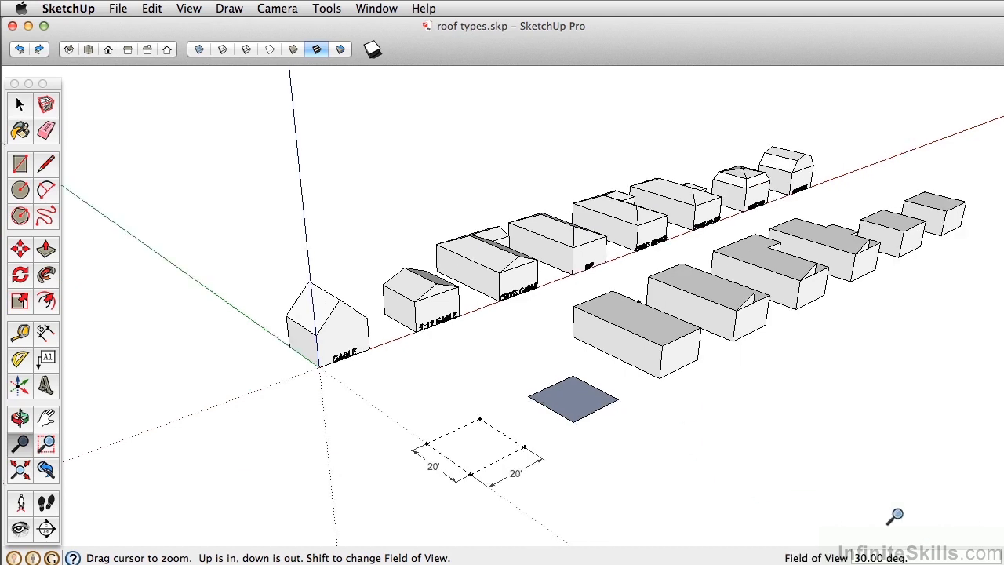
pyautogui.scroll(2, 475, 365)
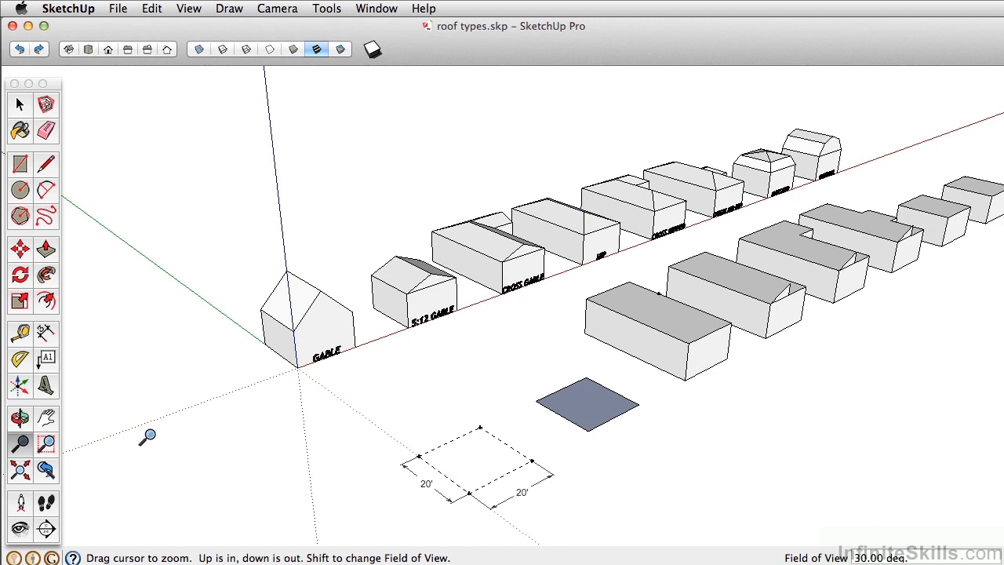
pyautogui.click(21, 471)
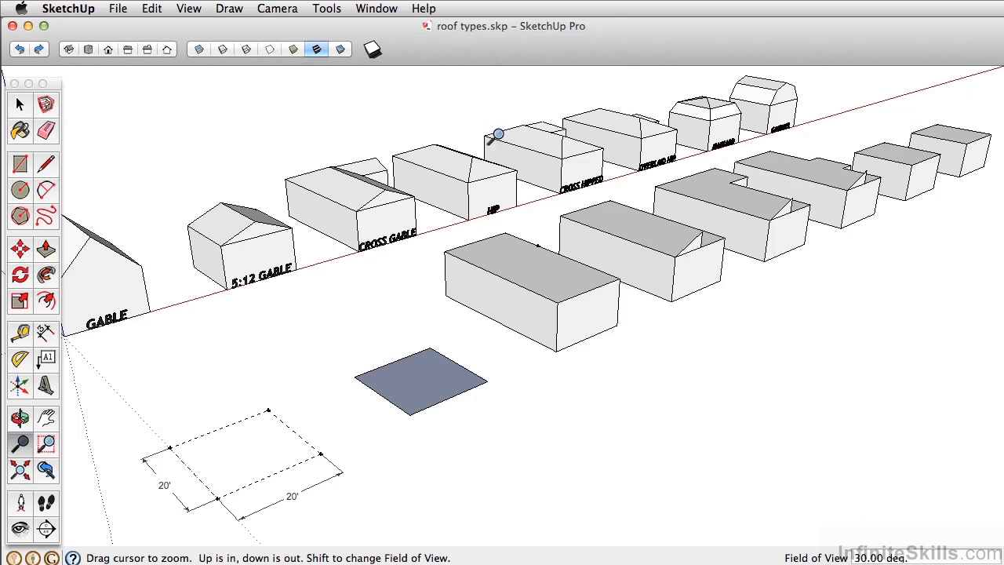
# Orbit and zoom in, then zoom to extents again to frame the whole model.
pyautogui.moveTo(489, 161); pyautogui.dragTo(610, 225, button='middle')
pyautogui.scroll(5, 520, 209)
pyautogui.scroll(3, 464, 215)
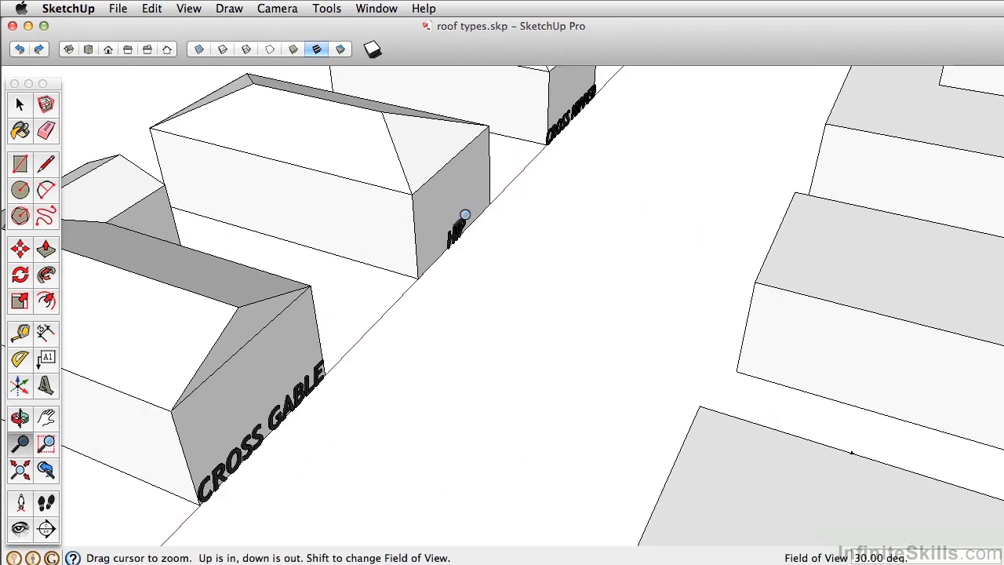
pyautogui.click(20, 474)
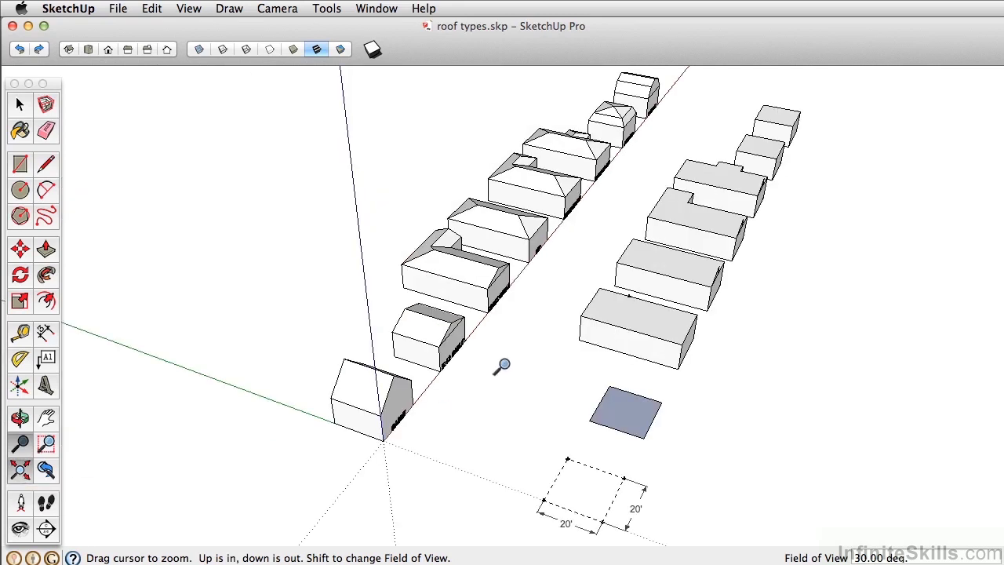